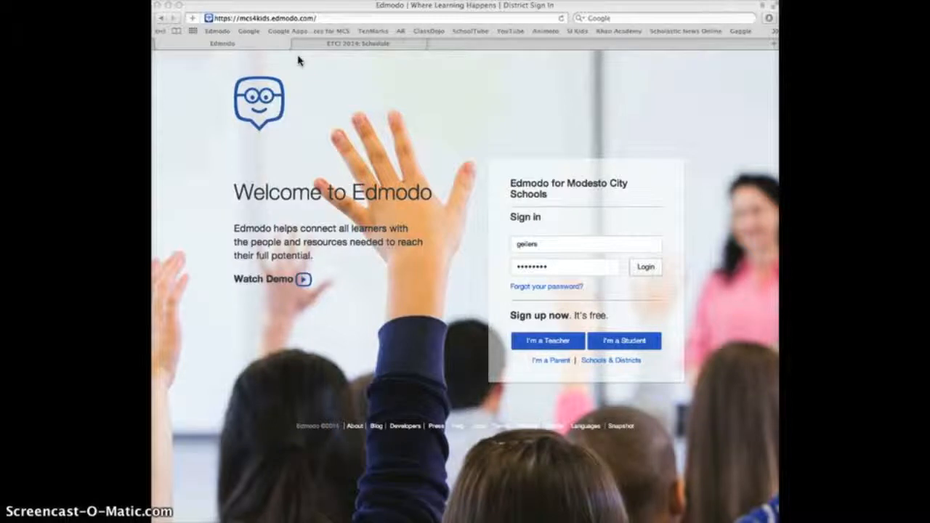
Open the Edmodo: Learn Anywhere with Social Media session on the ETC! 2014 schedule and find its Edmodo group code
{"action": "left_click", "coordinate": [331, 44]}
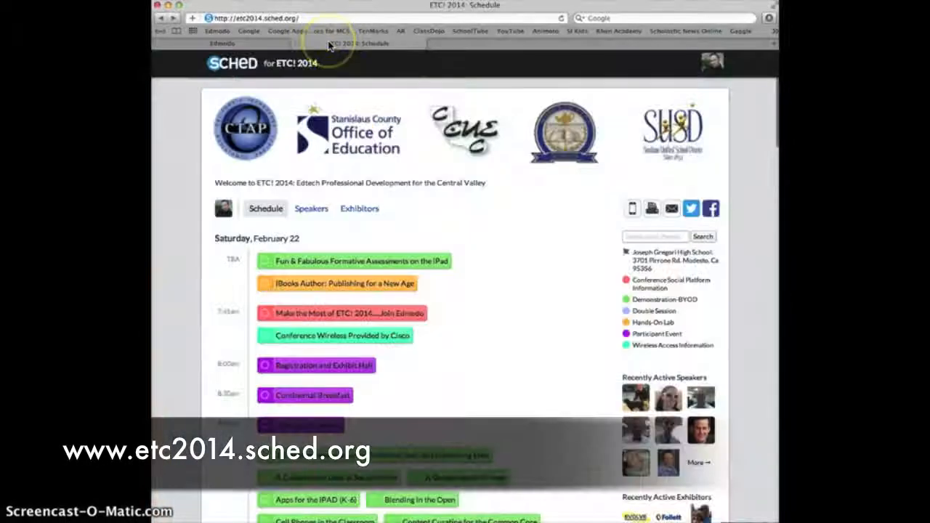
{"action": "left_click", "coordinate": [211, 18]}
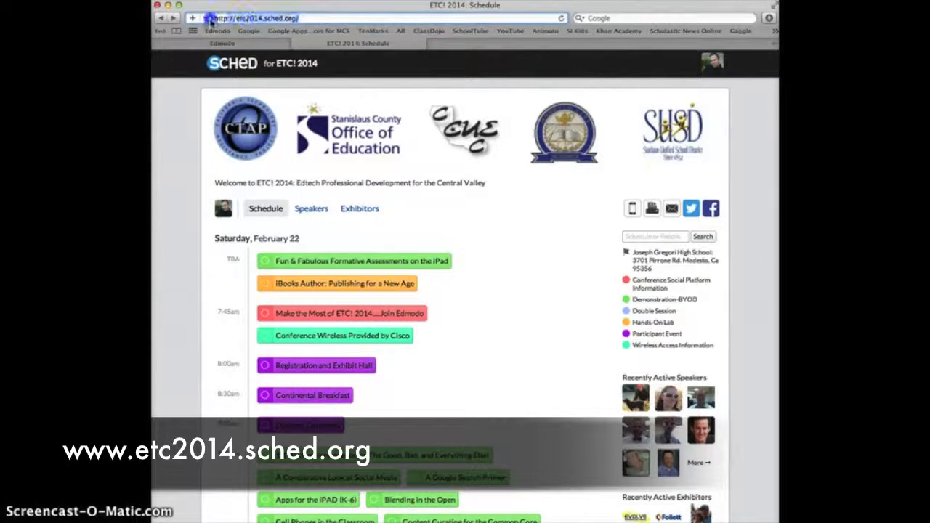
{"action": "left_click", "coordinate": [560, 282]}
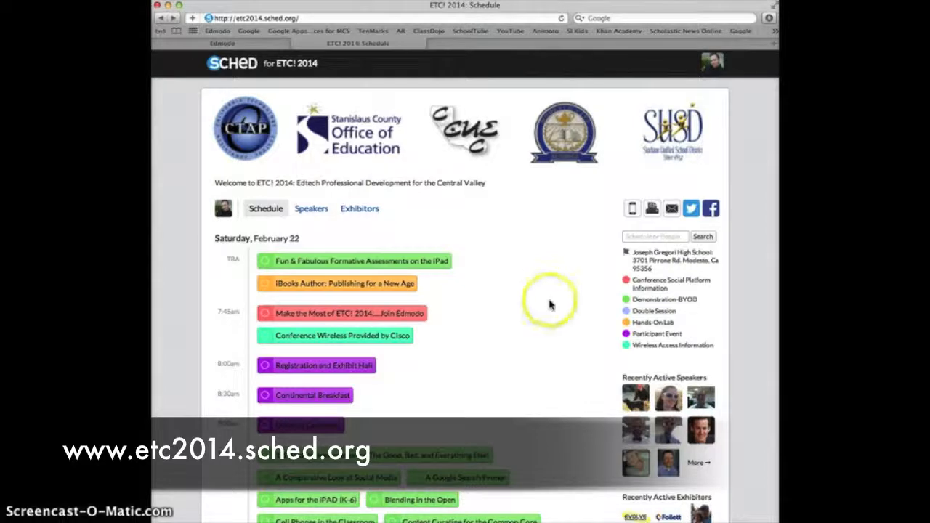
{"action": "scroll", "coordinate": [552, 308], "scroll_direction": "down", "scroll_amount": 15}
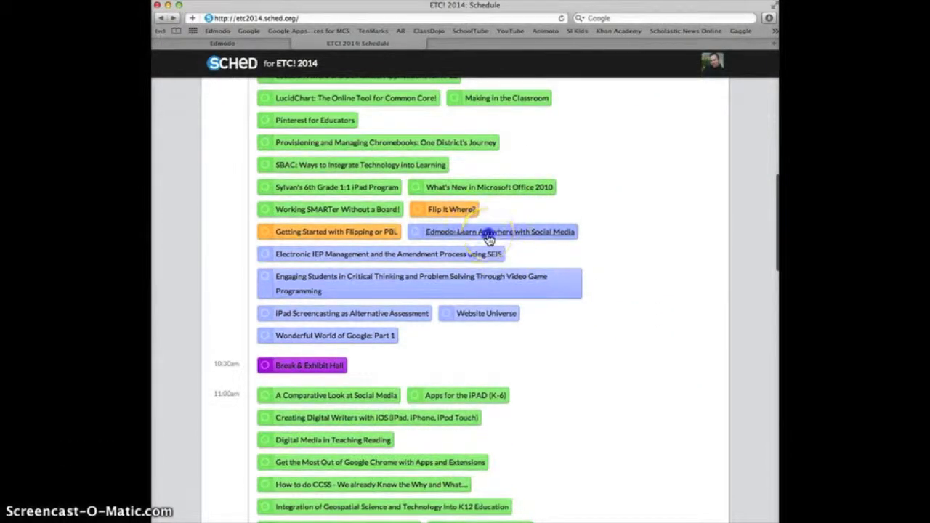
{"action": "left_click", "coordinate": [486, 232]}
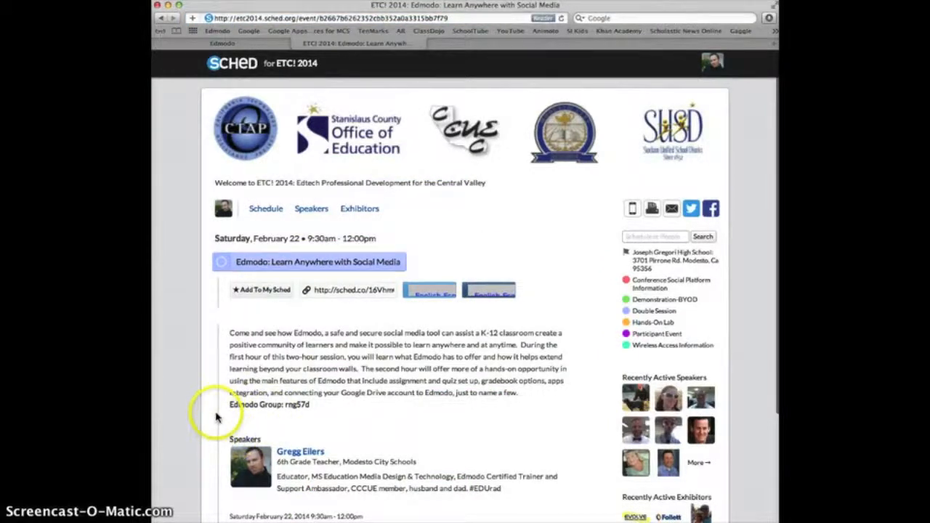
{"action": "left_click_drag", "start_coordinate": [224, 405], "coordinate": [321, 416]}
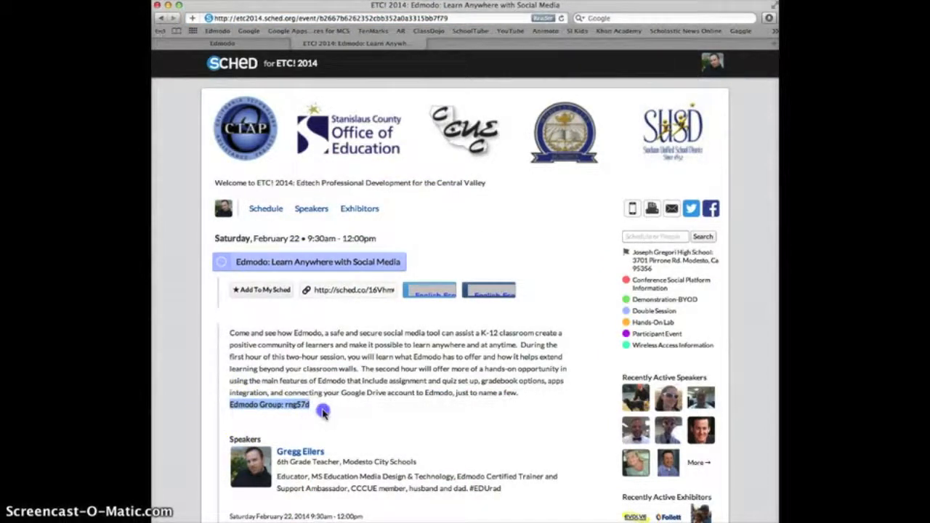
{"action": "left_click", "coordinate": [322, 415]}
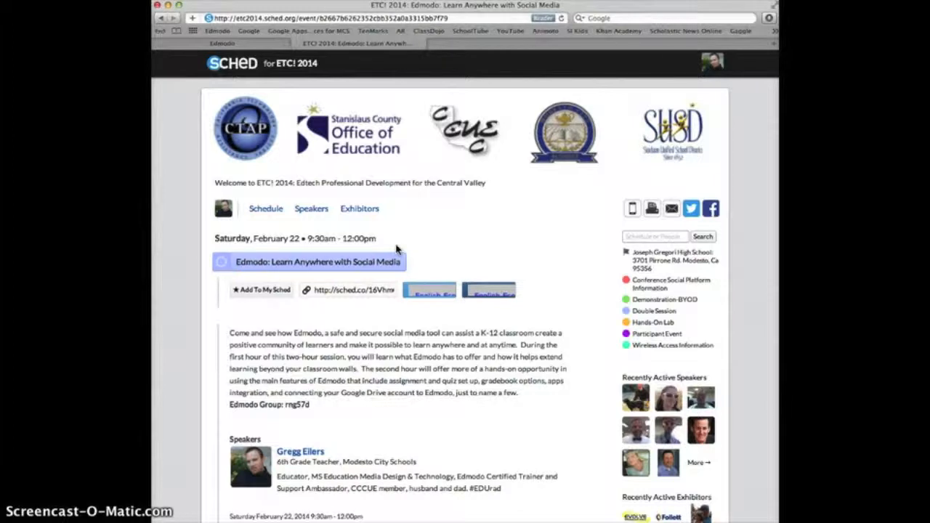
Switch to Edmodo, log in with the prefilled credentials and open the Edmodo: Learn Anywhere with Social Media group
{"action": "left_click", "coordinate": [270, 44]}
{"action": "left_click", "coordinate": [643, 270]}
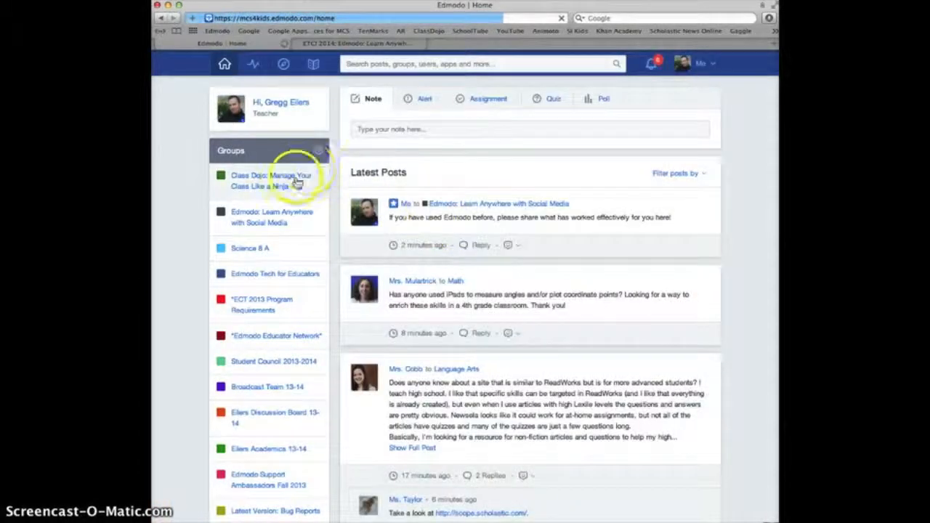
{"action": "left_click", "coordinate": [296, 214]}
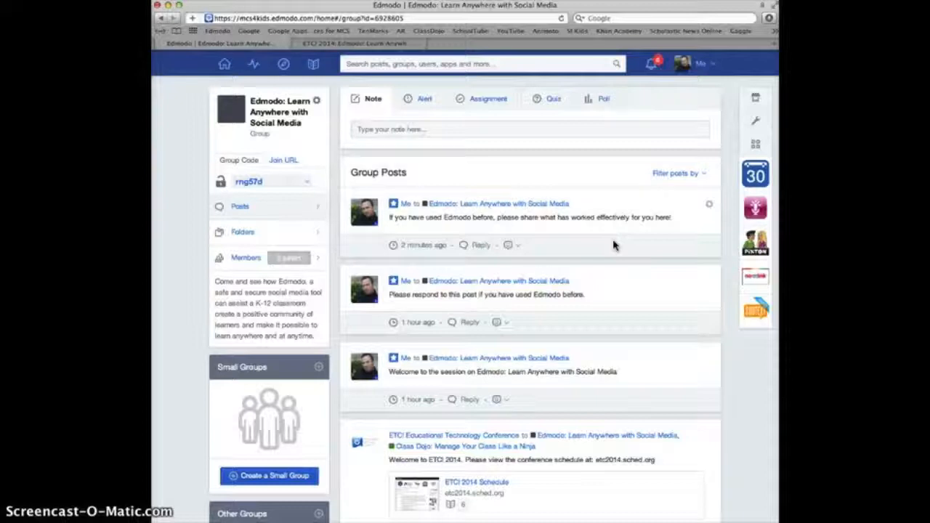
Start a new note to the group and attach a link to ifttt.com
{"action": "left_click", "coordinate": [423, 129]}
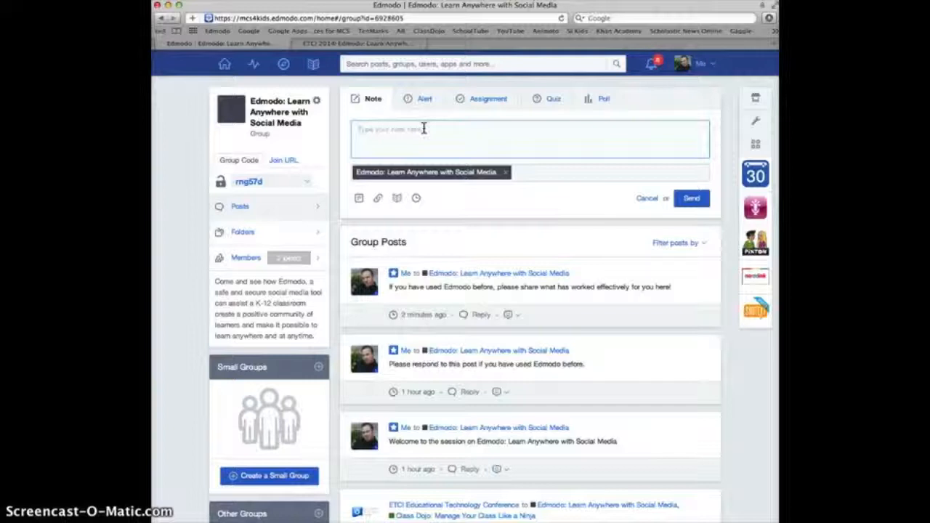
{"action": "left_click", "coordinate": [378, 199]}
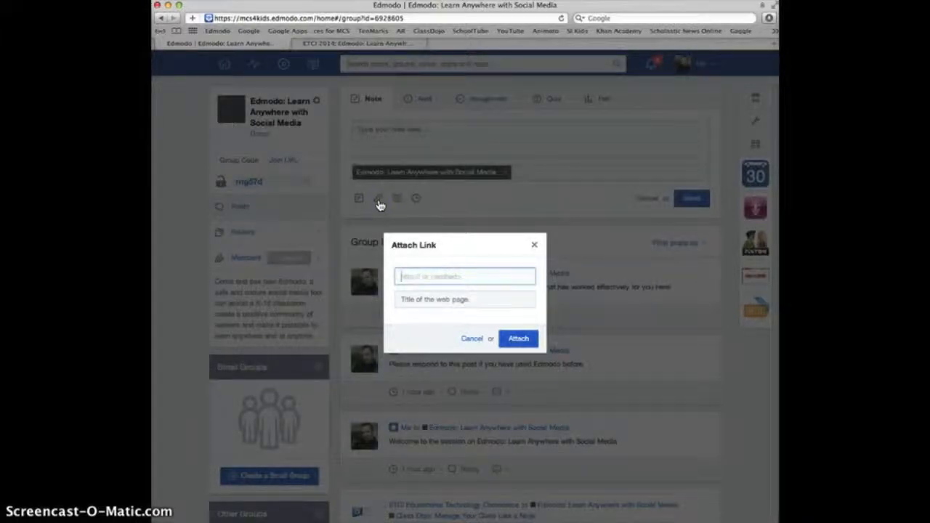
{"action": "left_click", "coordinate": [471, 275]}
{"action": "type", "text": "http"}
{"action": "type", "text": ".com"}
{"action": "left_click", "coordinate": [481, 300]}
{"action": "left_click", "coordinate": [517, 338]}
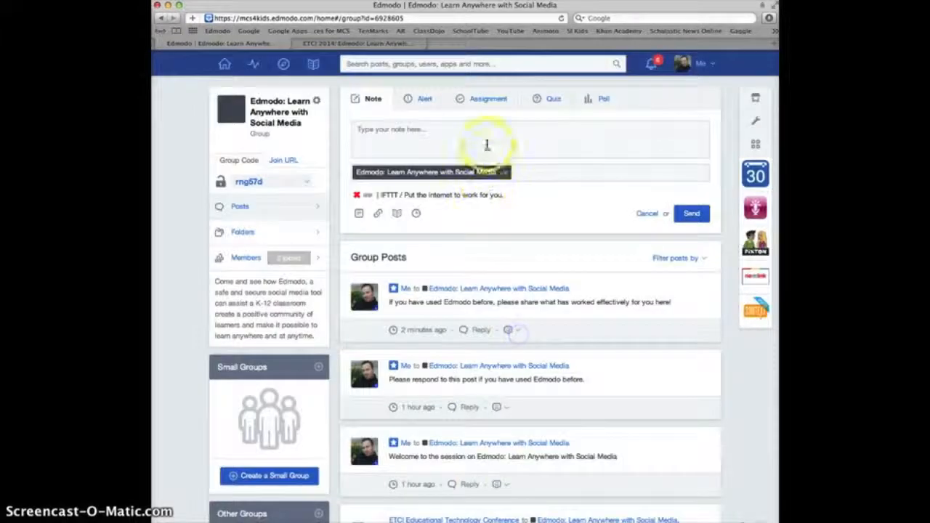
Write the note "Make sure you check out ifttt.com, because it will blow your mind!" and send it to the group
{"action": "left_click", "coordinate": [487, 145]}
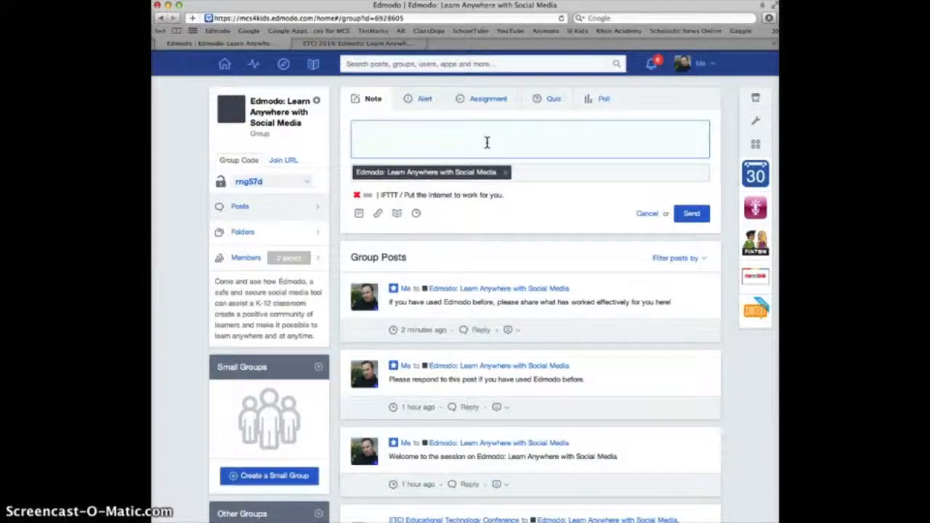
{"action": "type", "text": "Make sure you"}
{"action": "key", "text": "BackSpace"}
{"action": "key", "text": "BackSpace"}
{"action": "key", "text": "BackSpace"}
{"action": "type", "text": "ou check out ifttt.com, be"}
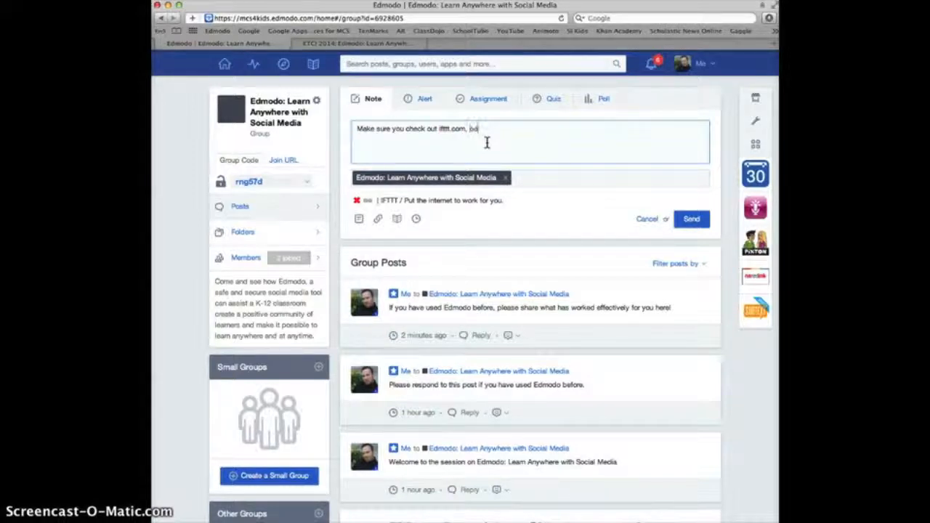
{"action": "type", "text": "cause it will blow your mind!"}
{"action": "left_click", "coordinate": [688, 213]}
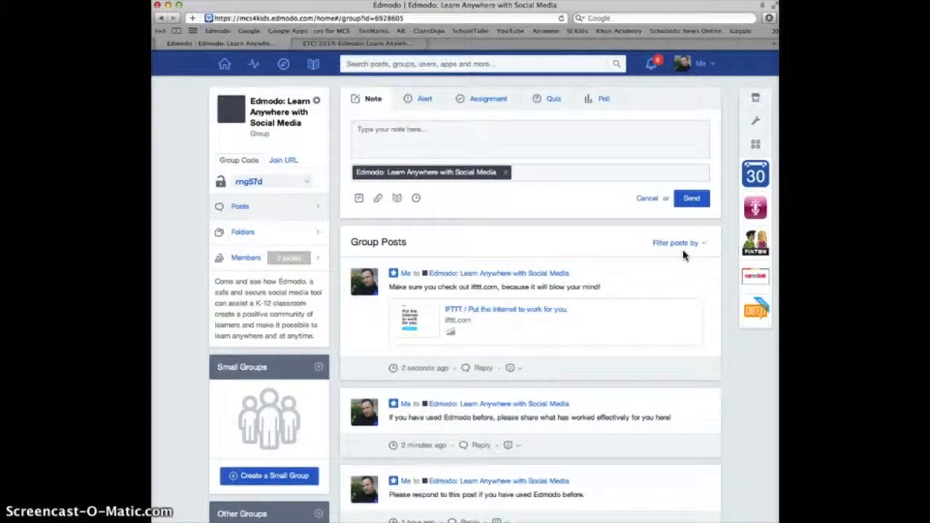
Check the IFTTT link in the new post by opening it, and close its window to return to the group
{"action": "left_click", "coordinate": [548, 312]}
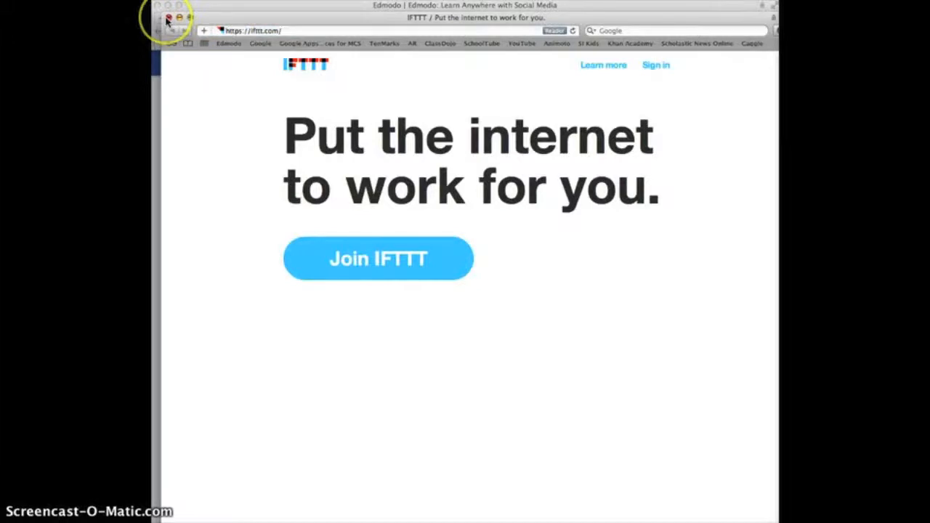
{"action": "left_click", "coordinate": [167, 17]}
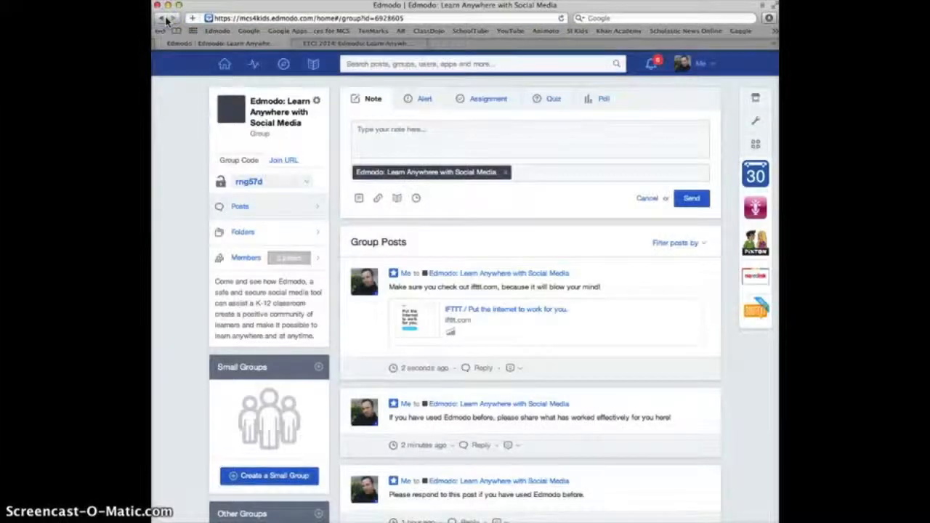
{"action": "left_click", "coordinate": [332, 67]}
{"action": "left_click", "coordinate": [594, 175]}
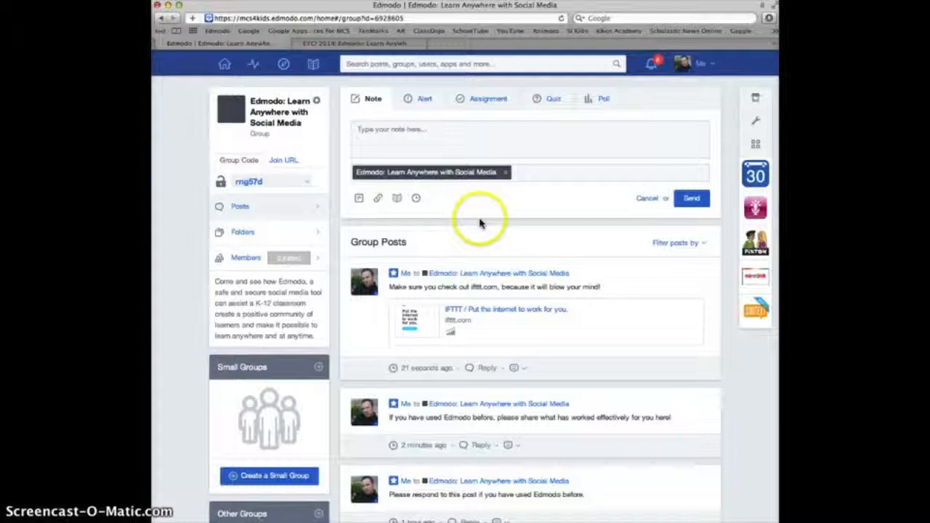
View the group's member list, including its owner and co-teacher
{"action": "left_click", "coordinate": [247, 259]}
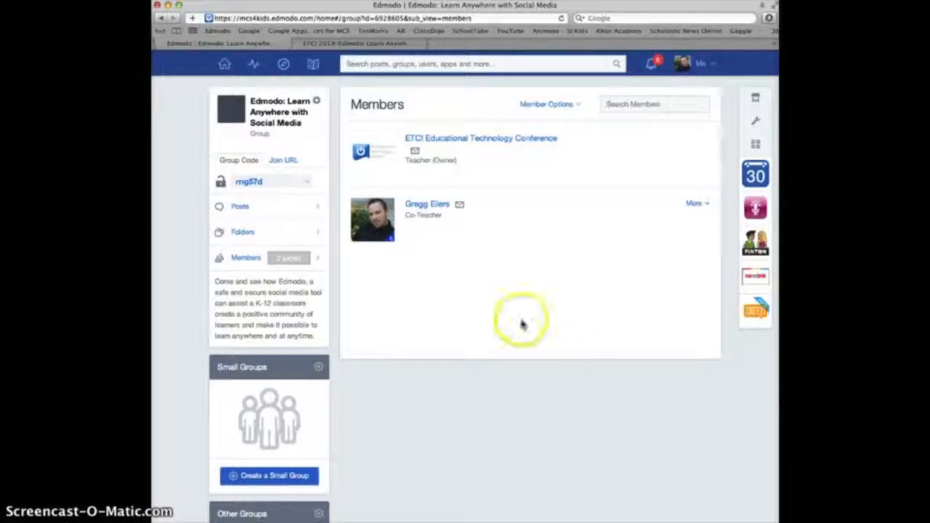
{"action": "left_click_drag", "start_coordinate": [442, 212], "coordinate": [403, 211]}
{"action": "left_click", "coordinate": [498, 260]}
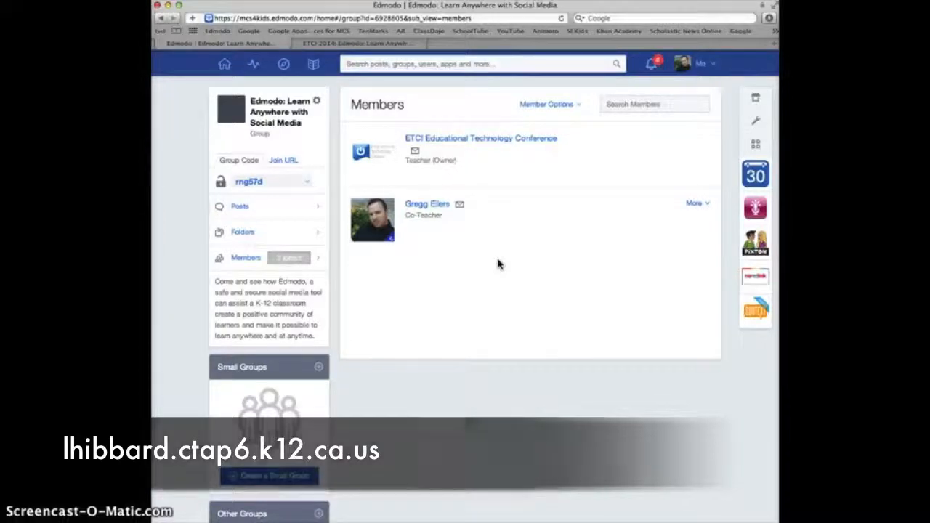
{"action": "left_click", "coordinate": [484, 275]}
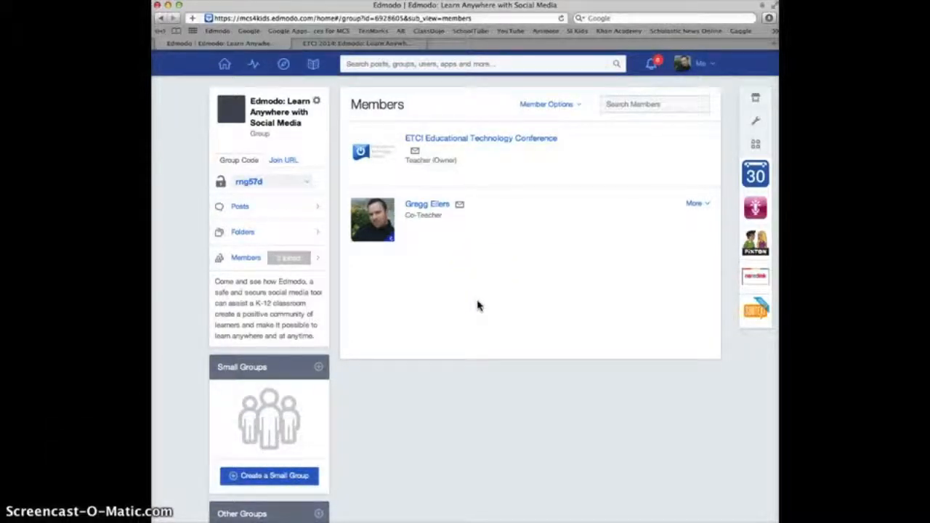
{"action": "left_click", "coordinate": [448, 269]}
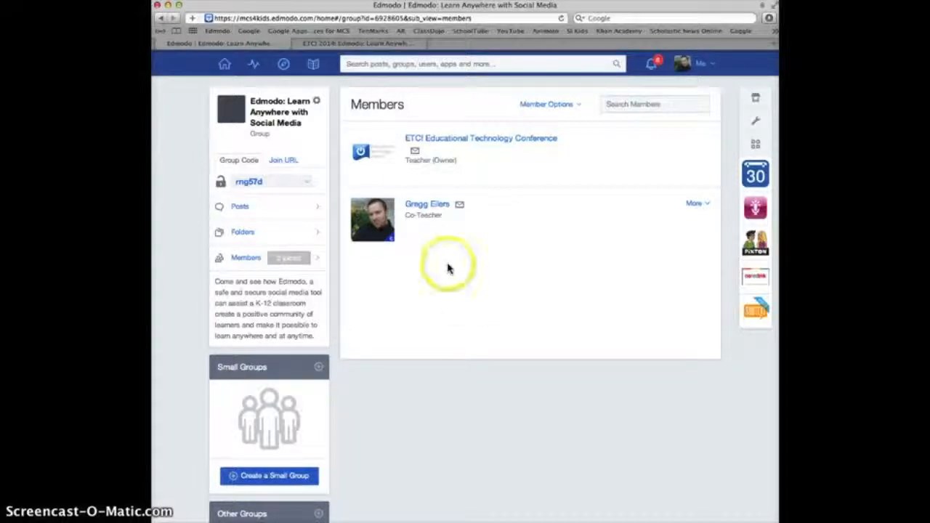
Open the folders section of the Edmodo library
{"action": "left_click", "coordinate": [314, 66]}
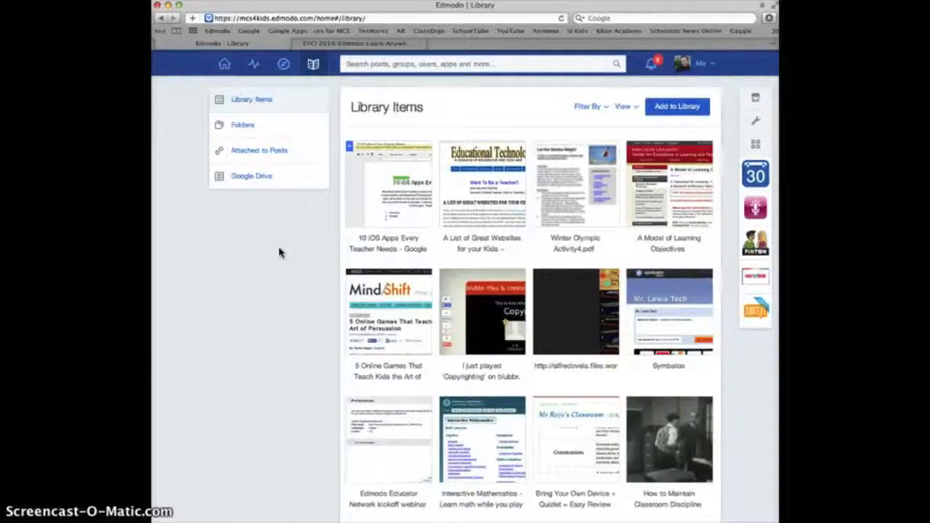
{"action": "left_click", "coordinate": [252, 135]}
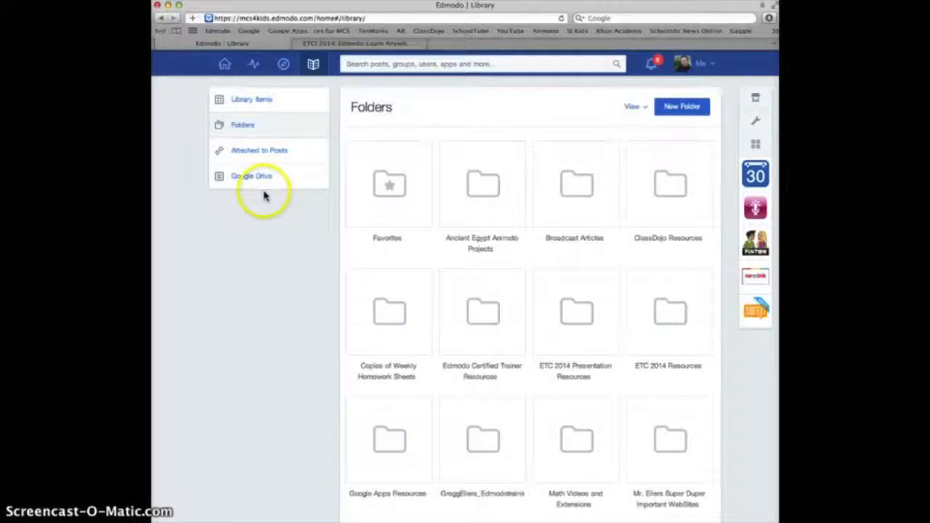
Try to create a new library folder named "ETC 2014 Presentation Resources" without sharing it, and close the dialog
{"action": "left_click", "coordinate": [668, 109]}
{"action": "left_click", "coordinate": [506, 215]}
{"action": "type", "text": "ETC 2014 Presentation Resources"}
{"action": "left_click", "coordinate": [531, 394]}
{"action": "left_click", "coordinate": [180, 312]}
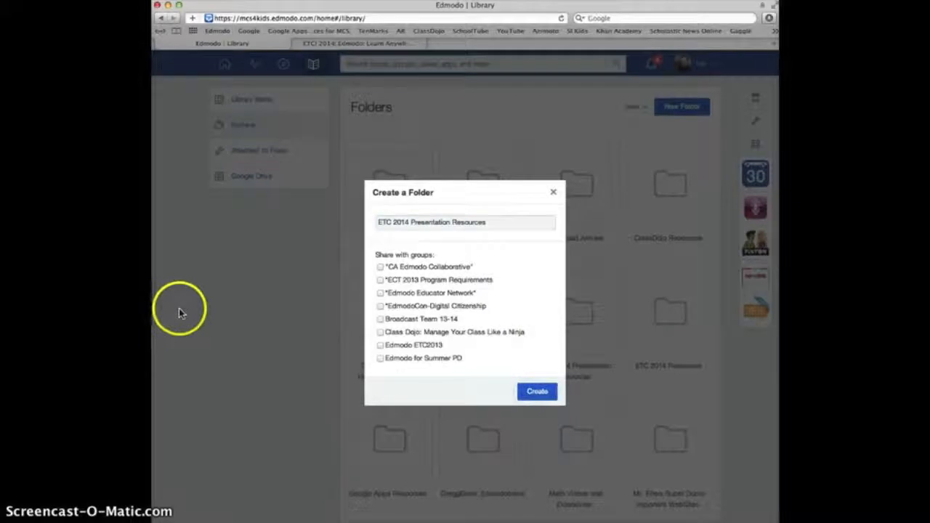
{"action": "left_click", "coordinate": [531, 389]}
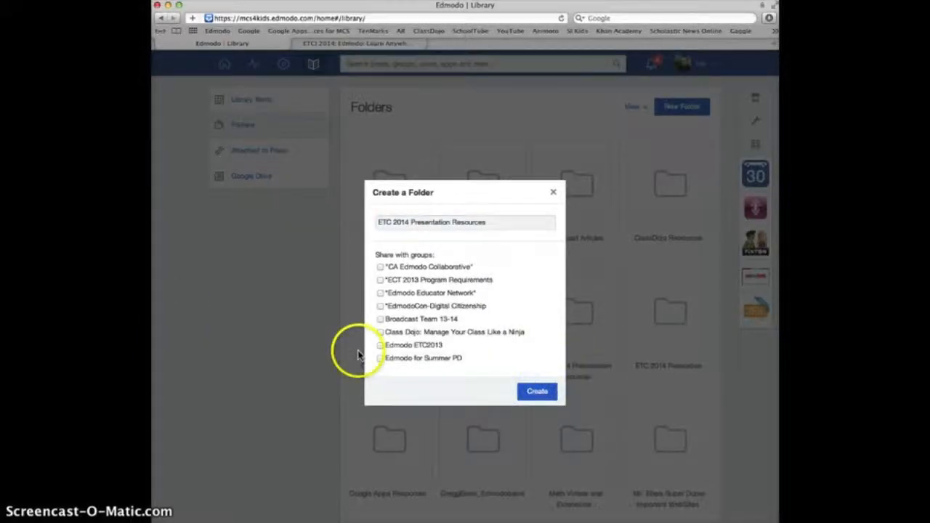
{"action": "left_click", "coordinate": [541, 390]}
{"action": "left_click", "coordinate": [552, 192]}
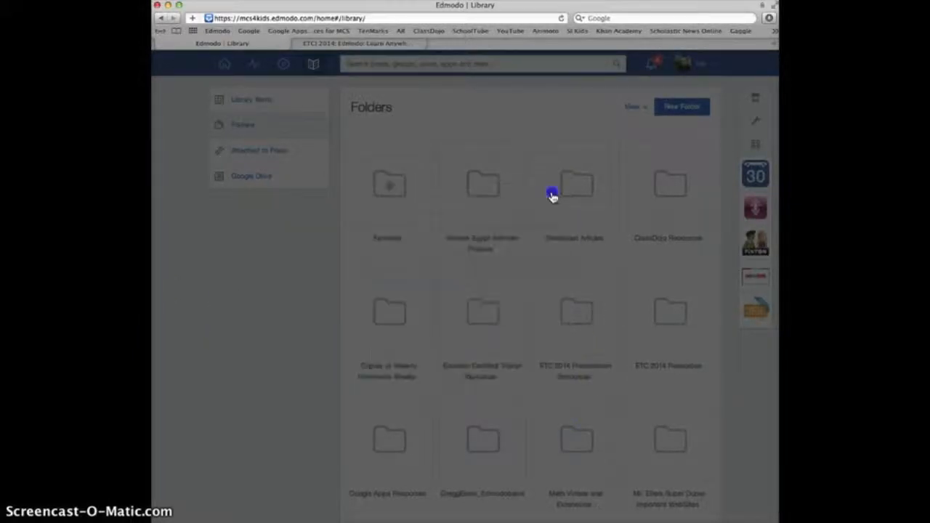
Share the ETC 2014 Presentation Resources folder with the Edmodo: Learn Anywhere with Social Media group
{"action": "left_click", "coordinate": [581, 322]}
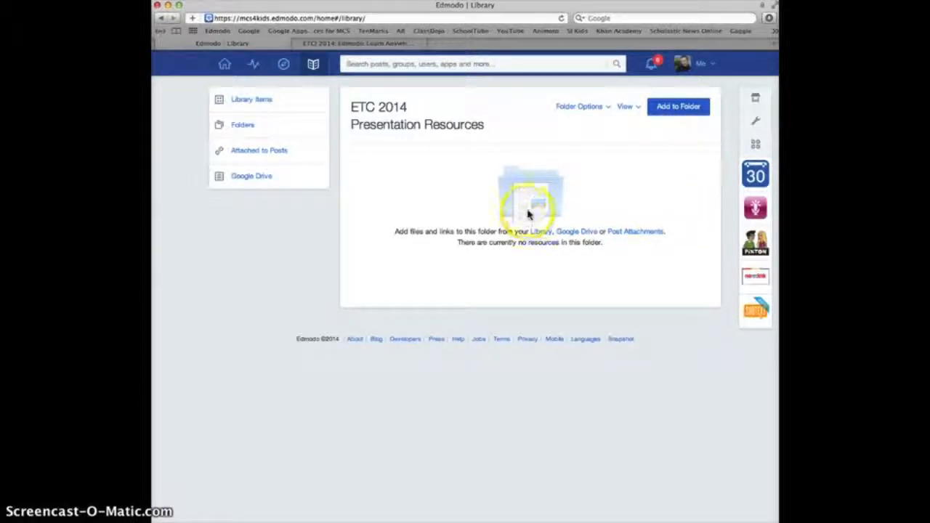
{"action": "left_click", "coordinate": [574, 109]}
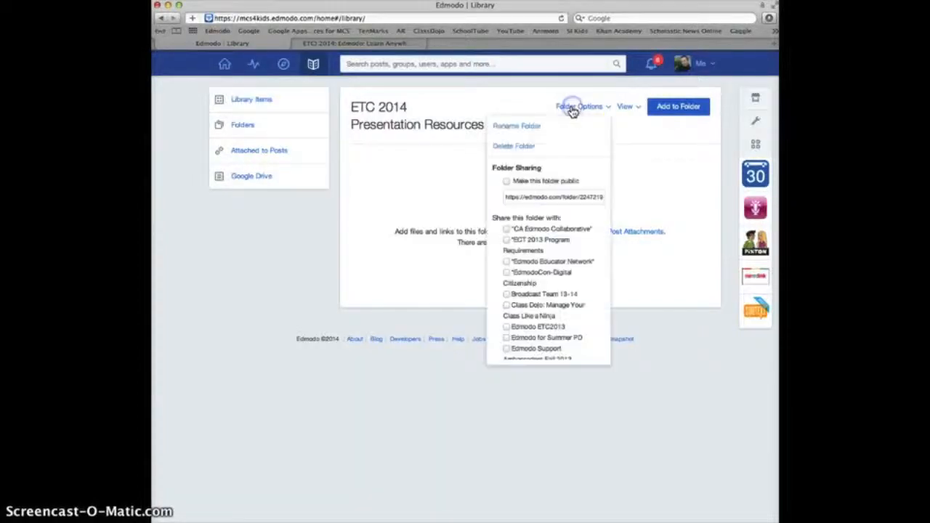
{"action": "scroll", "coordinate": [536, 276], "scroll_direction": "down", "scroll_amount": 3}
{"action": "left_click", "coordinate": [508, 314]}
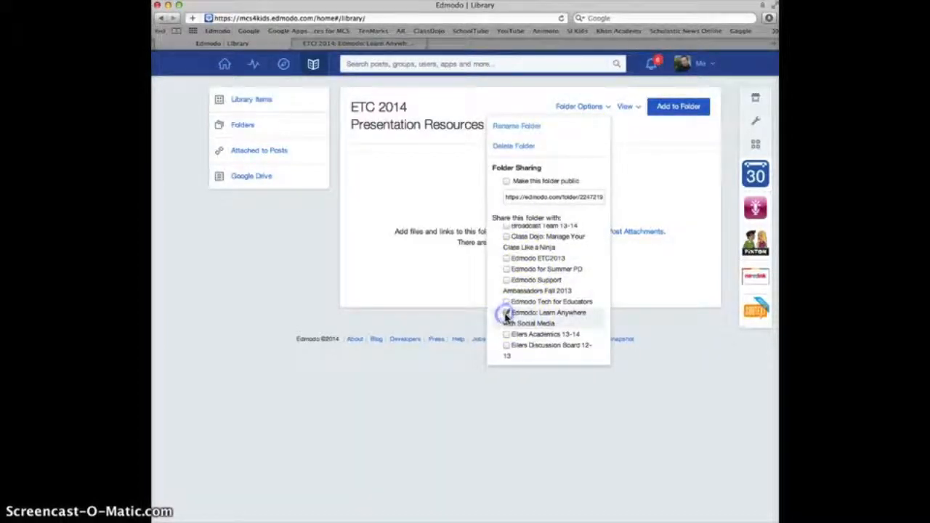
{"action": "left_click", "coordinate": [405, 262]}
Check the group's folders for ETC 2014 Presentation Resources and view that folder's contents
{"action": "left_click", "coordinate": [225, 64]}
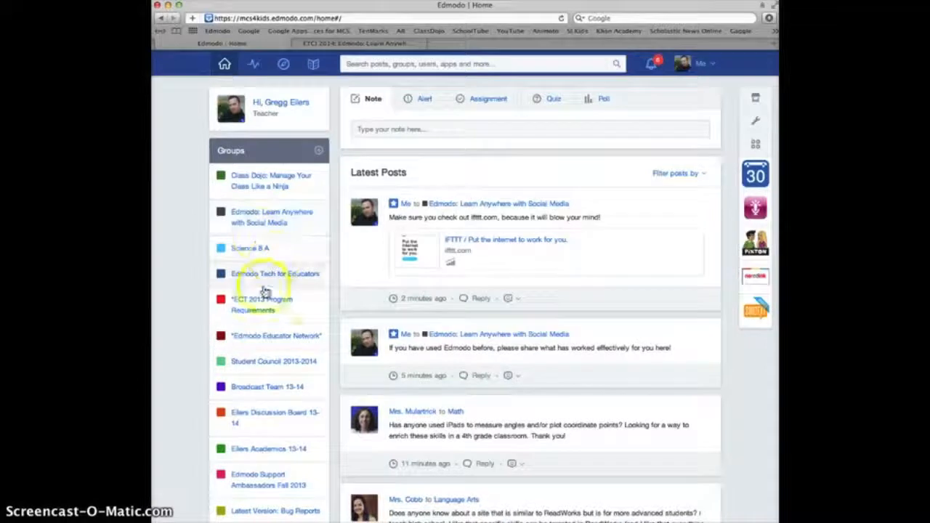
{"action": "left_click", "coordinate": [259, 224]}
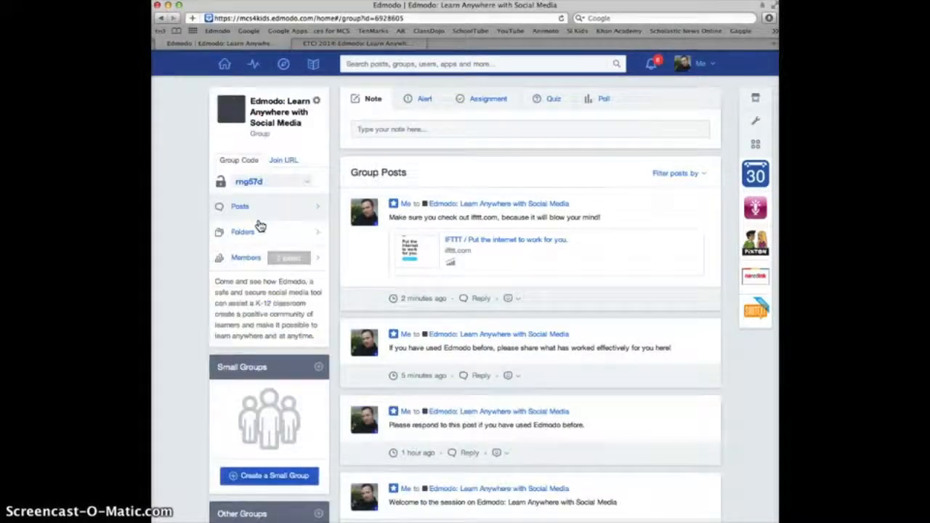
{"action": "left_click", "coordinate": [246, 234]}
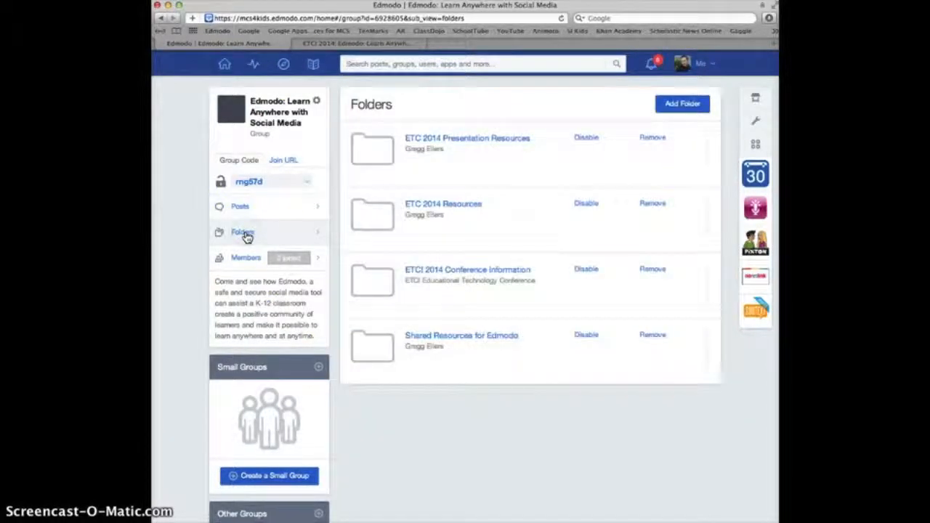
{"action": "left_click", "coordinate": [448, 153]}
{"action": "left_click", "coordinate": [454, 139]}
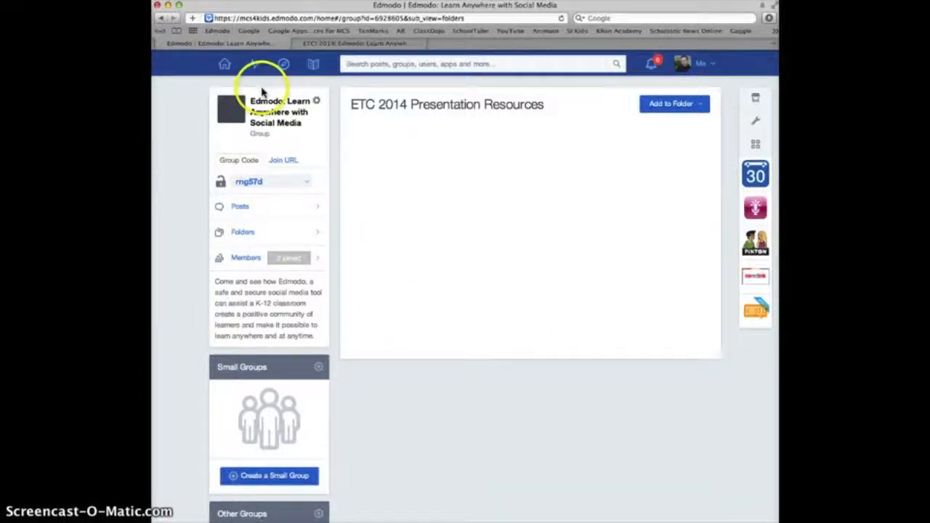
Return to the home page and reopen the Edmodo: Learn Anywhere with Social Media group
{"action": "left_click", "coordinate": [225, 64]}
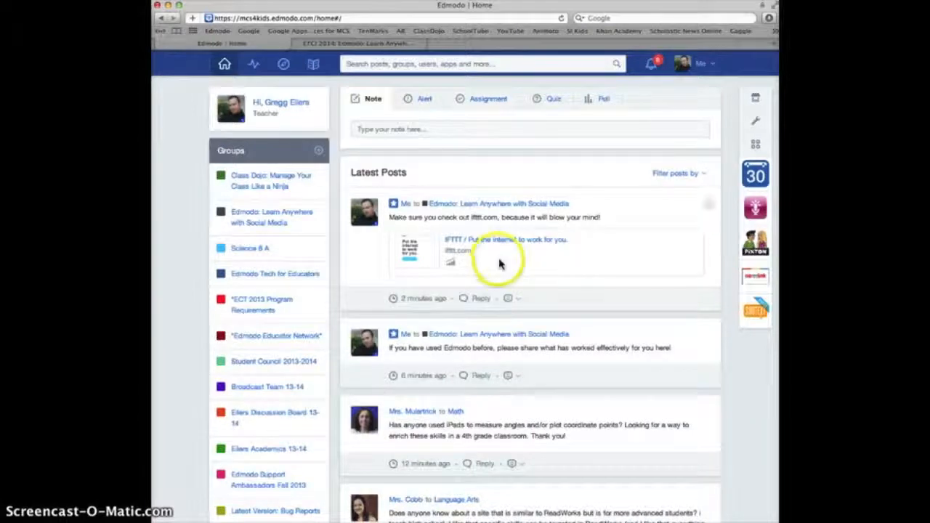
{"action": "left_click", "coordinate": [248, 229]}
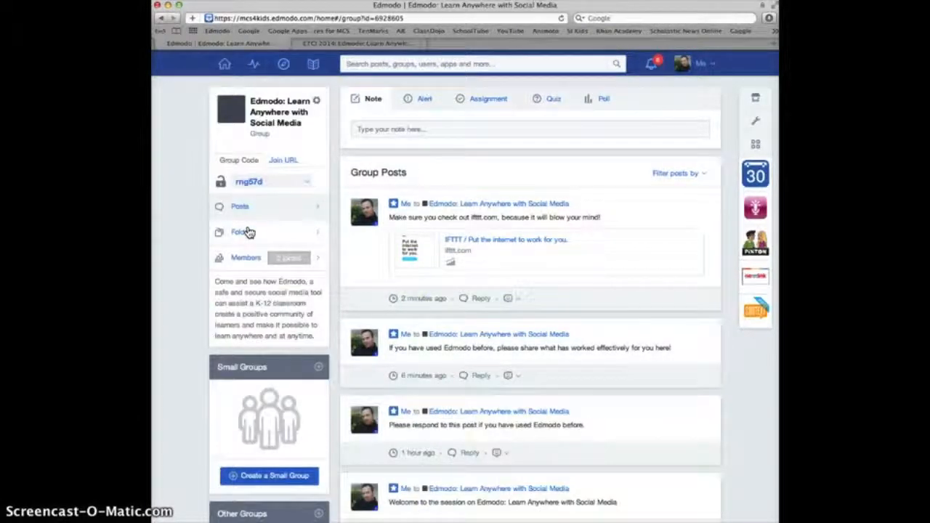